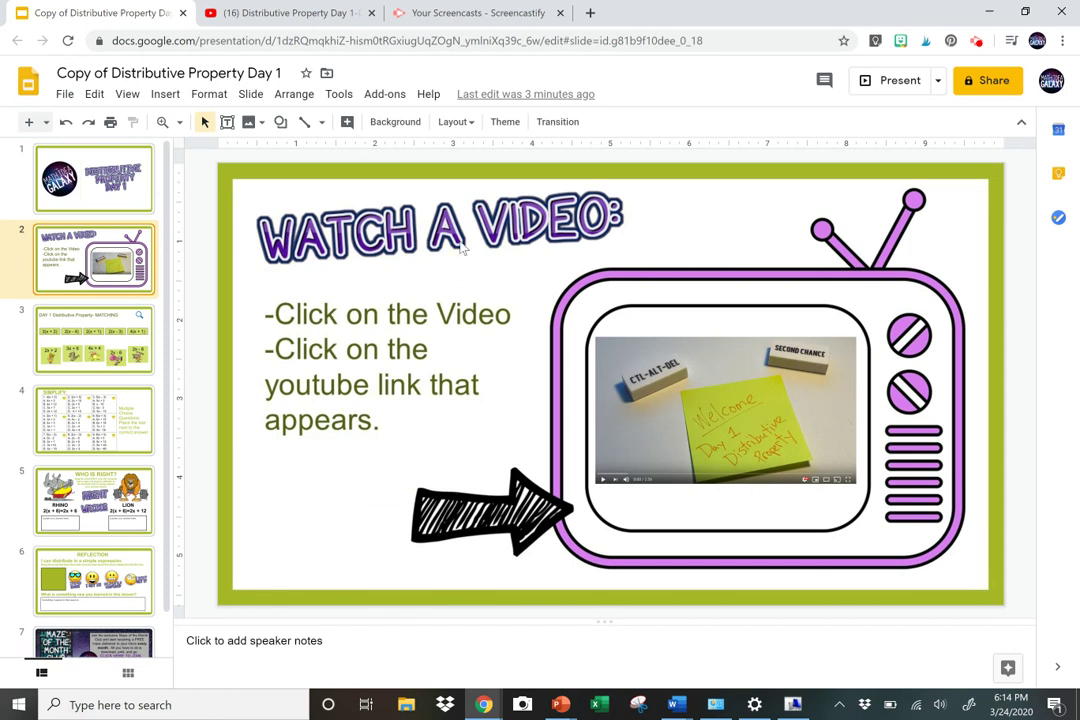
Select the video thumbnail on the Watch a Video slide to show its YouTube link
left_click(716, 392)
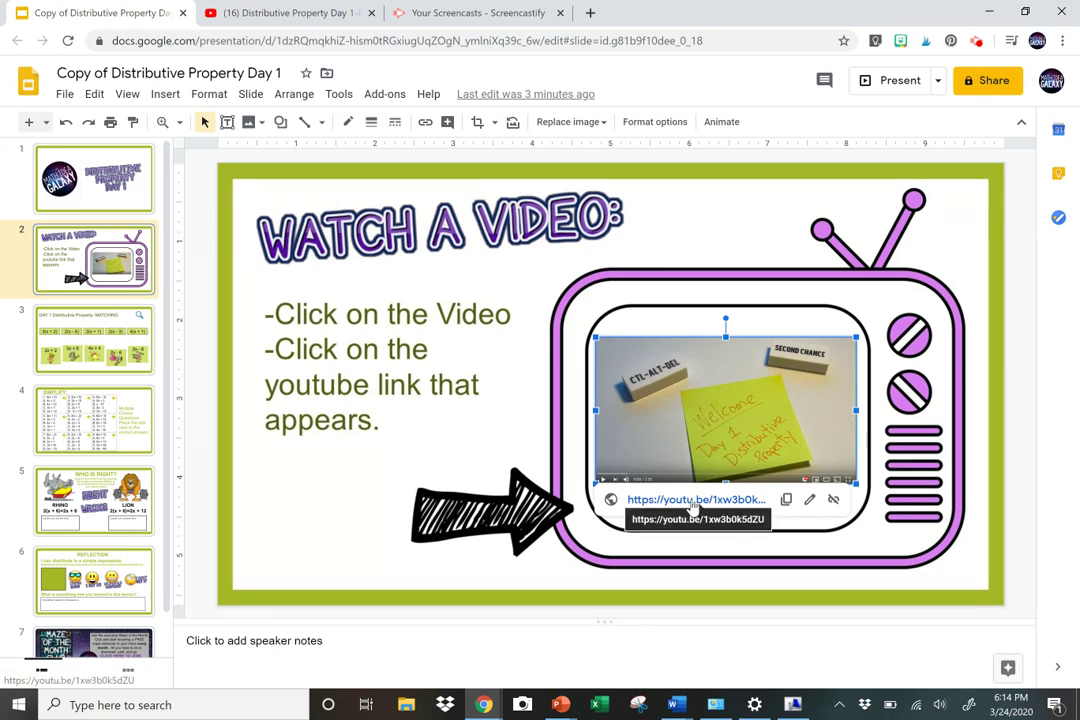
Play the Distributive Property YouTube lesson from 0:41 and pause it at 0:42
left_click(288, 10)
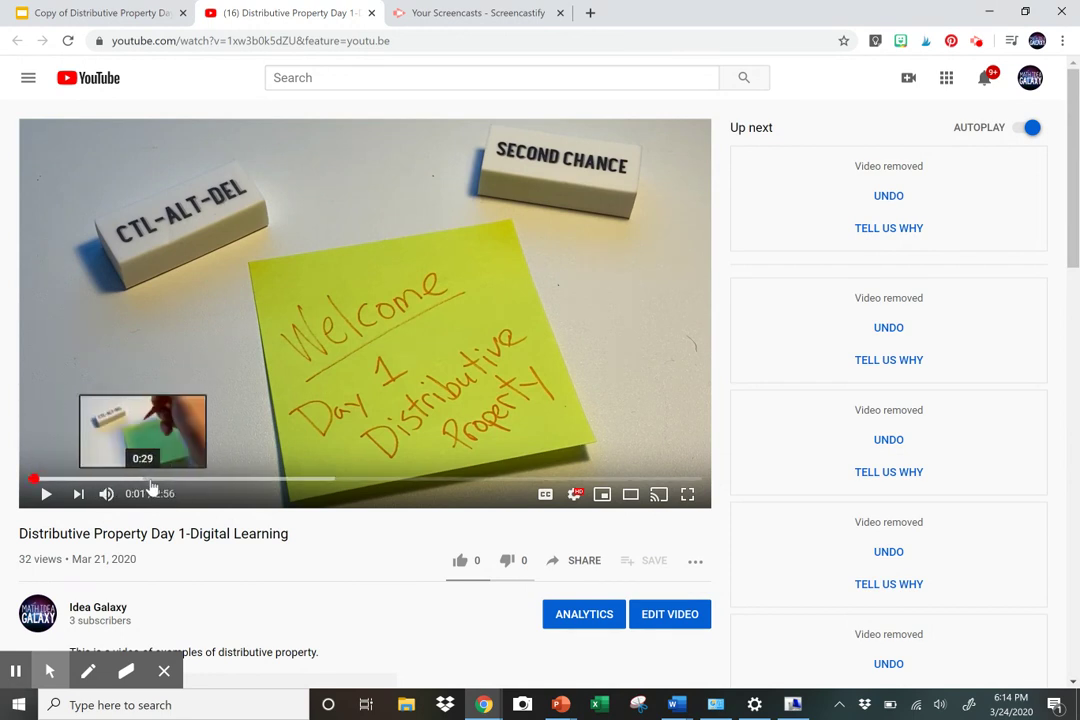
left_click(189, 487)
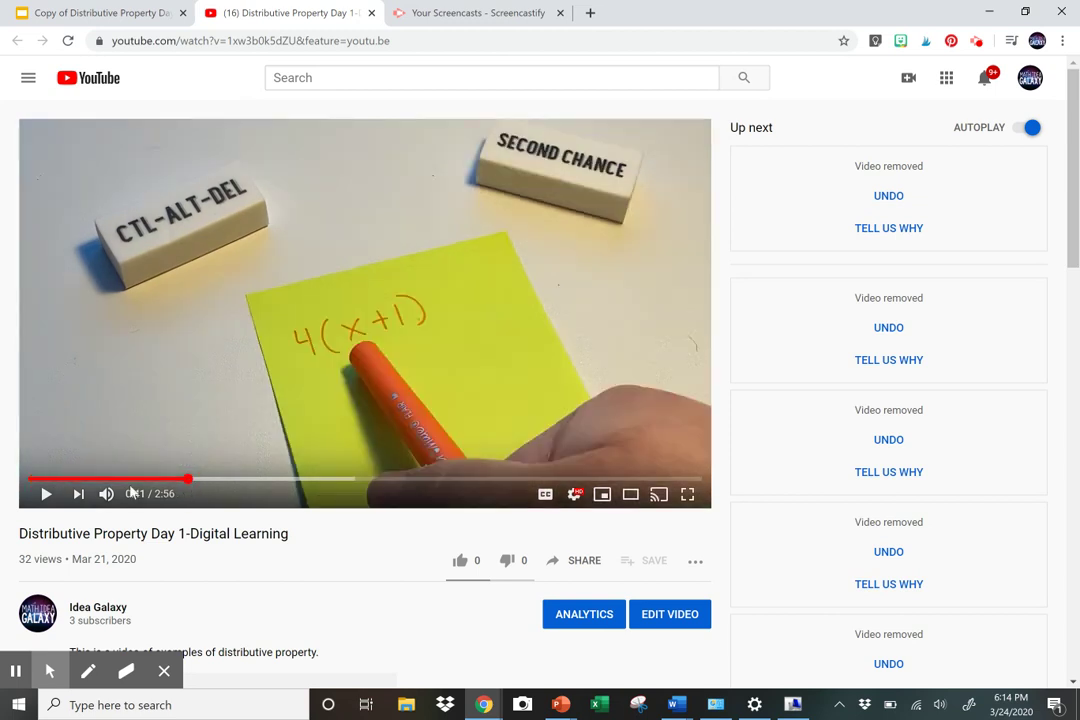
left_click(44, 497)
left_click(44, 497)
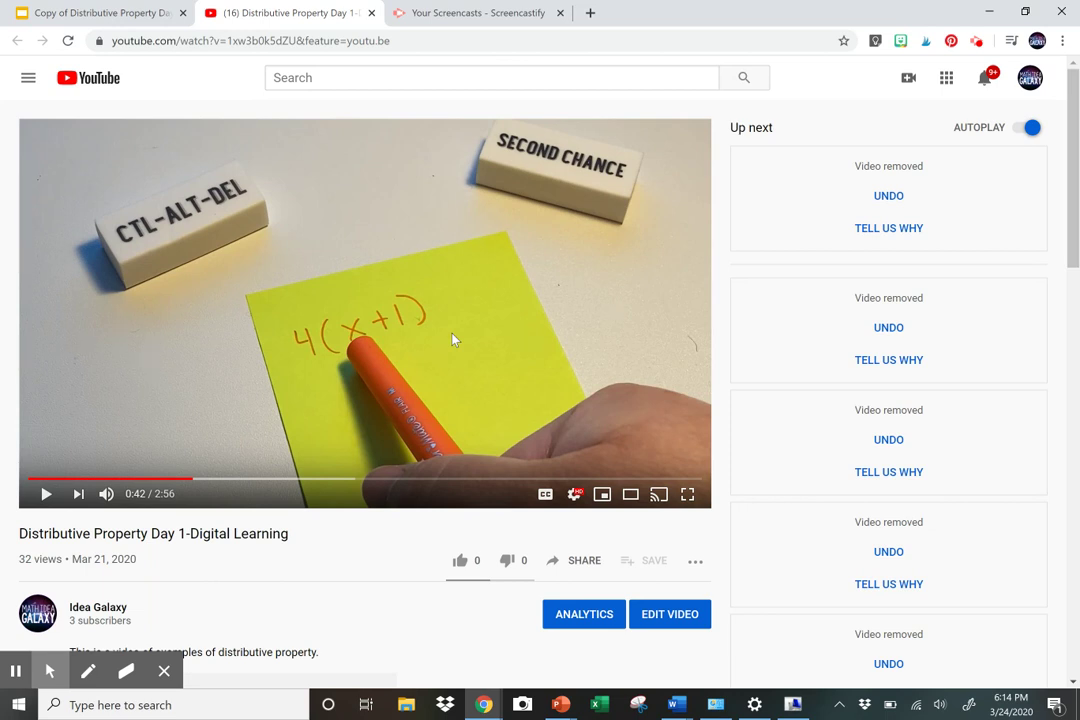
On the MATCHING slide, move the 3x + 6 and 2x + 2 cards aside
left_click(92, 14)
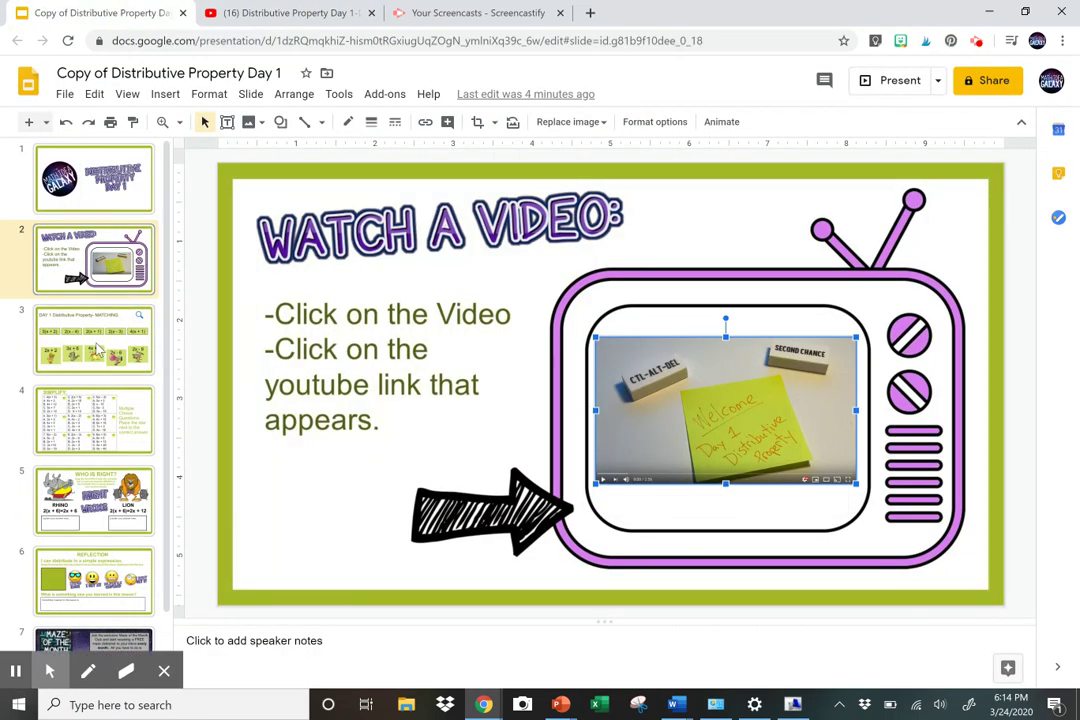
left_click(97, 350)
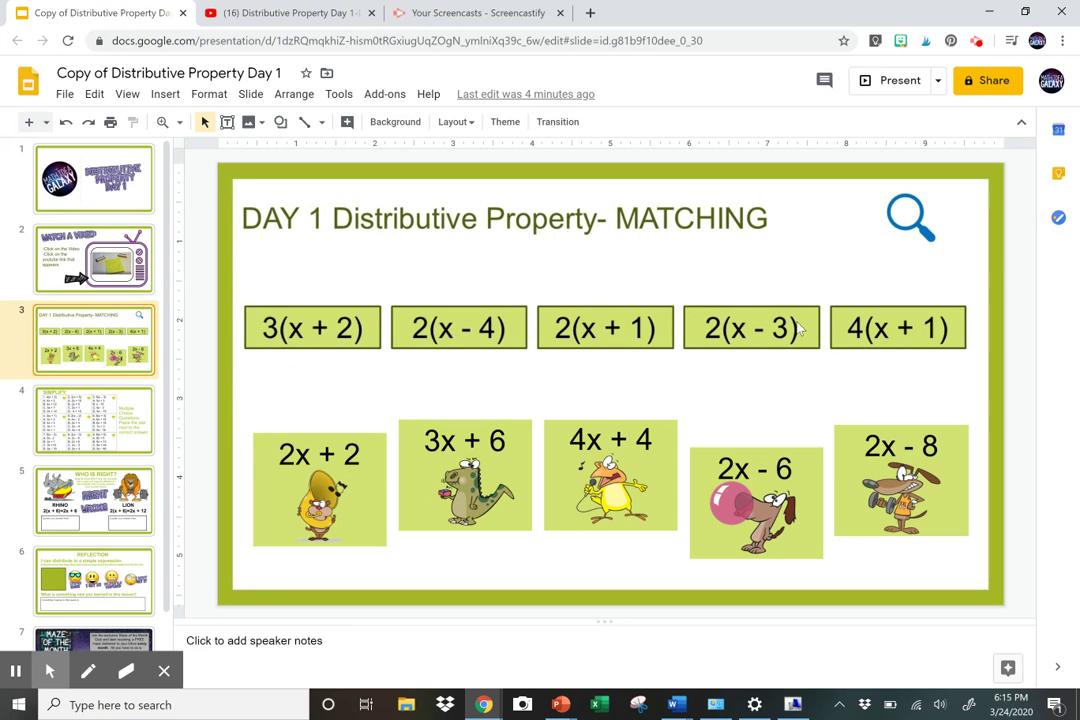
left_click(885, 330)
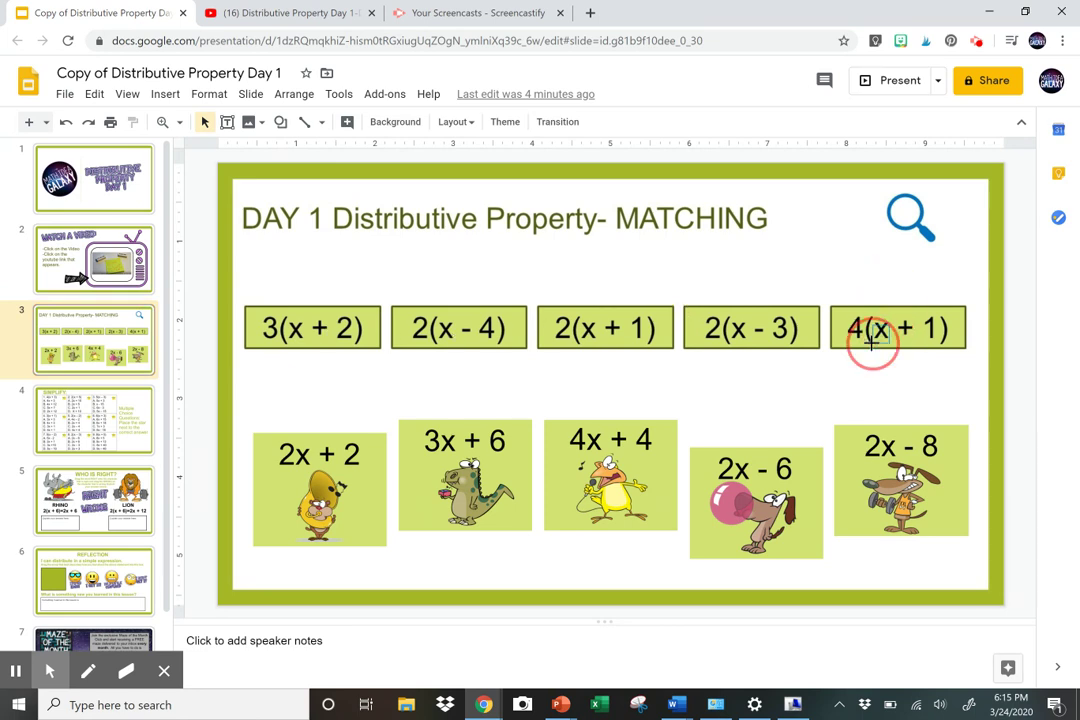
left_click_drag(446, 412, 466, 334)
left_click(325, 482)
left_click_drag(326, 482, 337, 518)
left_click_drag(446, 445, 446, 508)
left_click_drag(330, 500, 536, 500)
Place 3x + 6, 2x - 8, 4x + 4, 2x - 6 and 2x + 2 under their factored expressions
left_click(430, 469)
left_click_drag(430, 469, 273, 410)
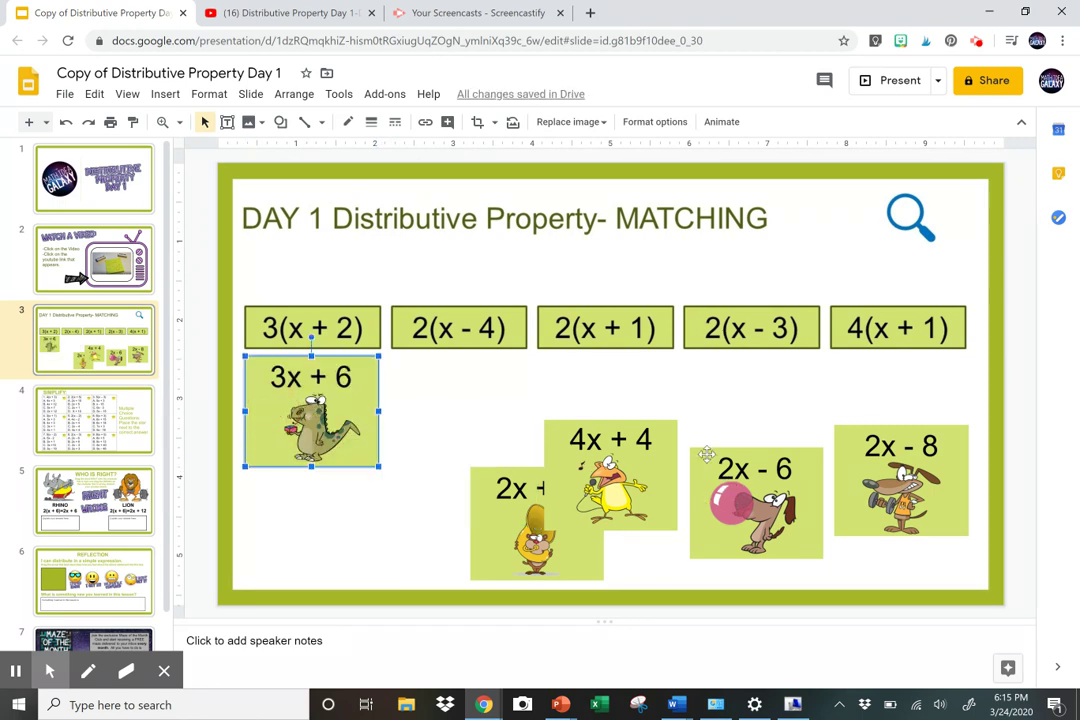
left_click_drag(935, 492, 499, 432)
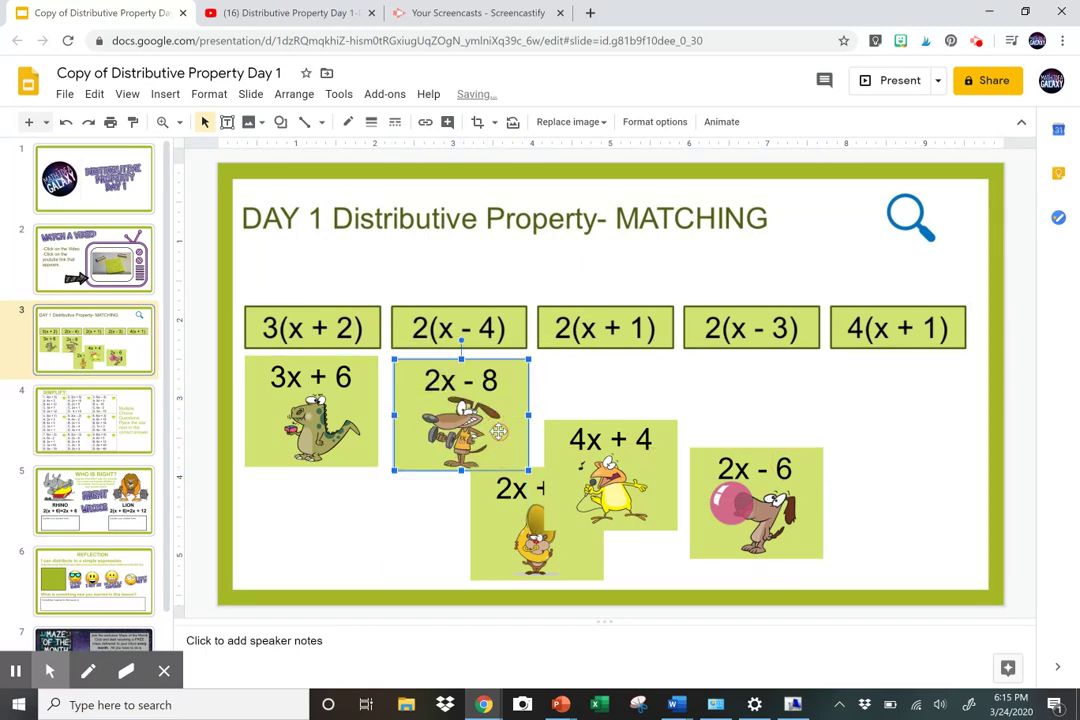
left_click_drag(614, 490, 903, 431)
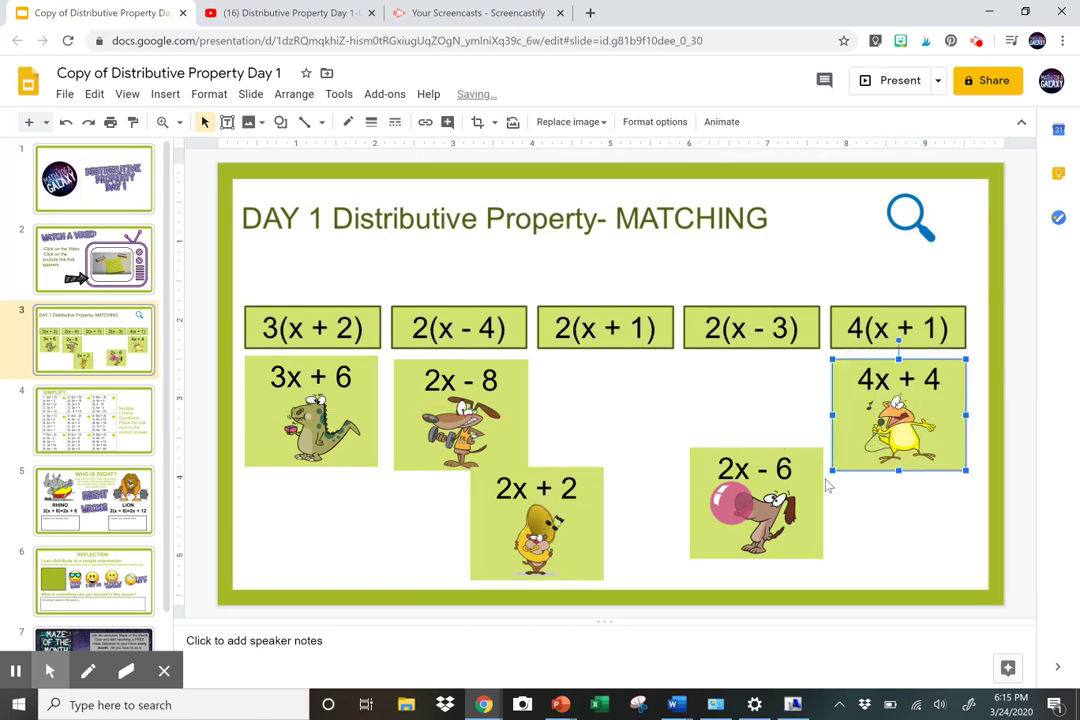
left_click_drag(760, 476, 758, 398)
left_click_drag(567, 513, 637, 404)
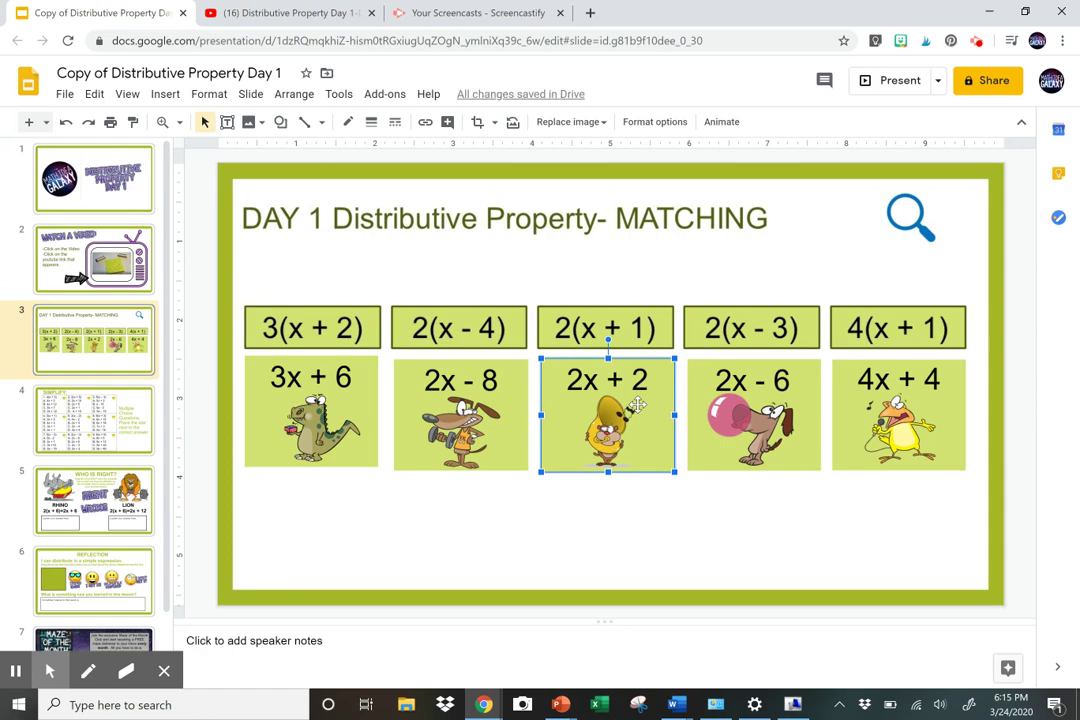
left_click(112, 420)
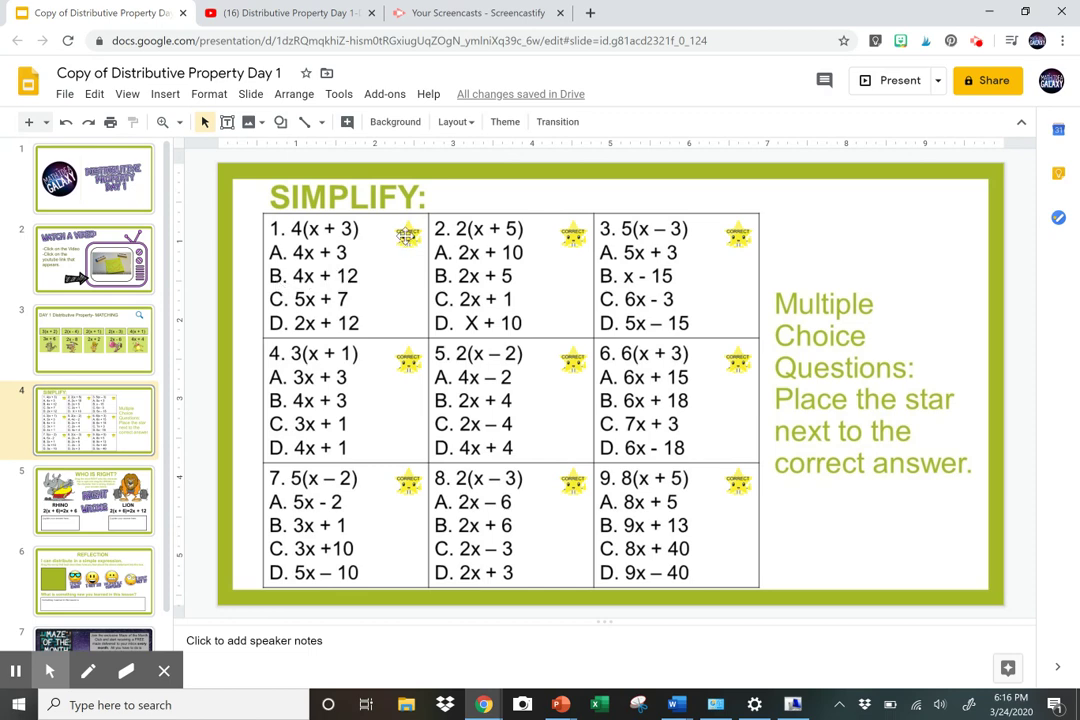
Move question 1's star beside answer B. 4x + 12
left_click(405, 240)
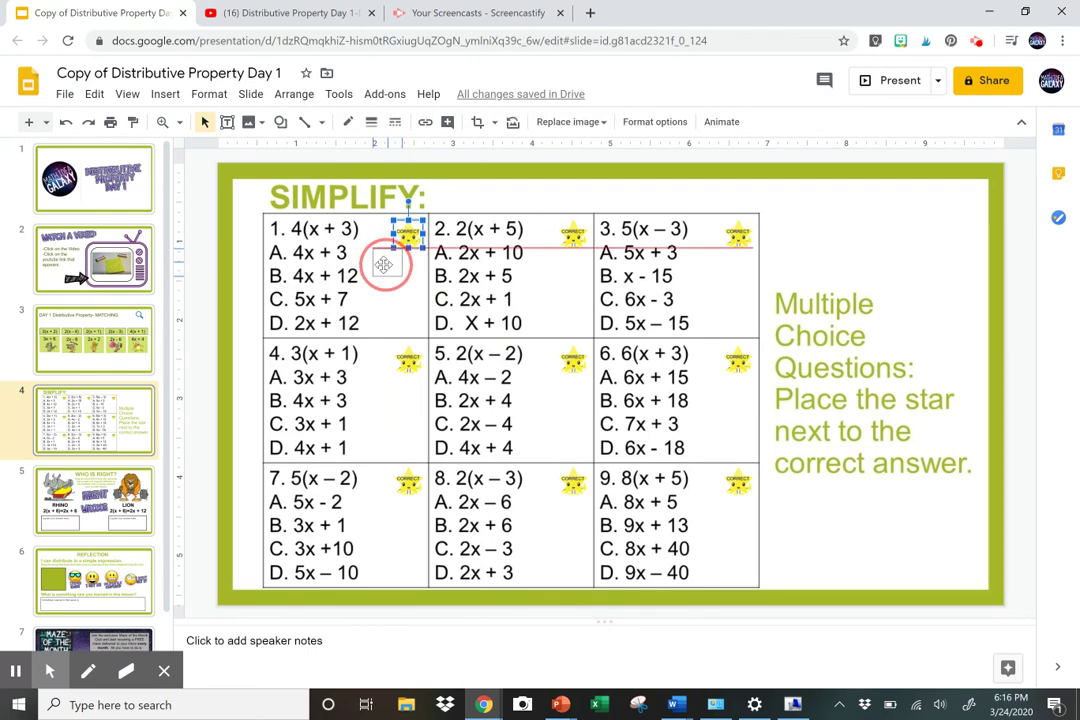
left_click_drag(372, 276, 375, 272)
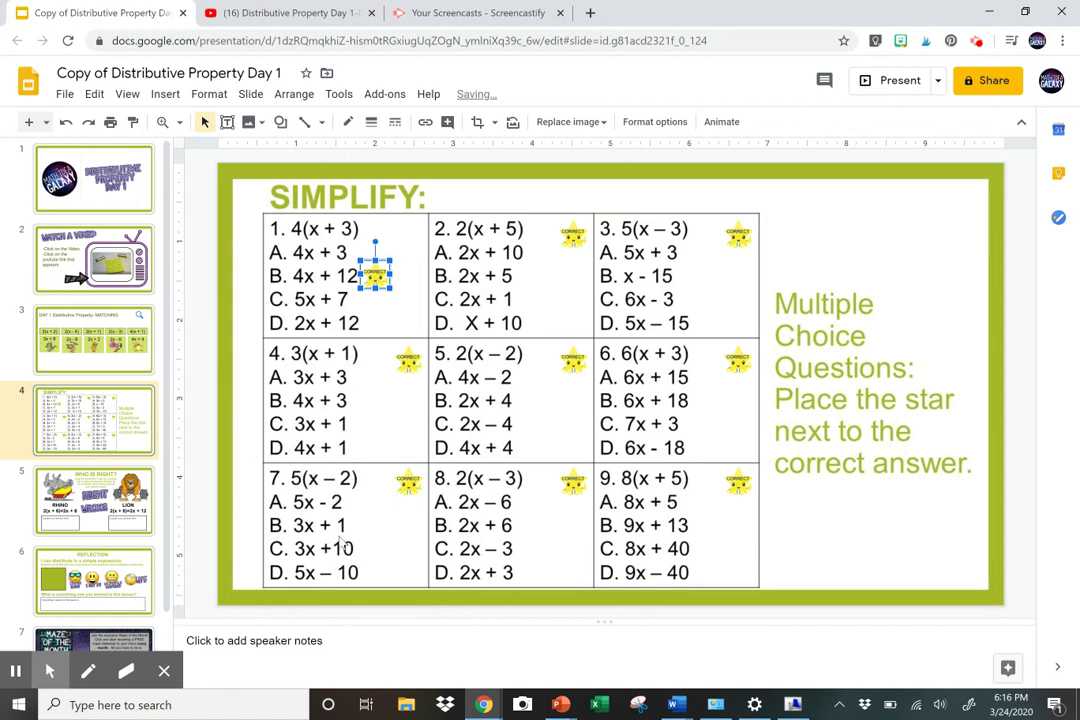
left_click(200, 407)
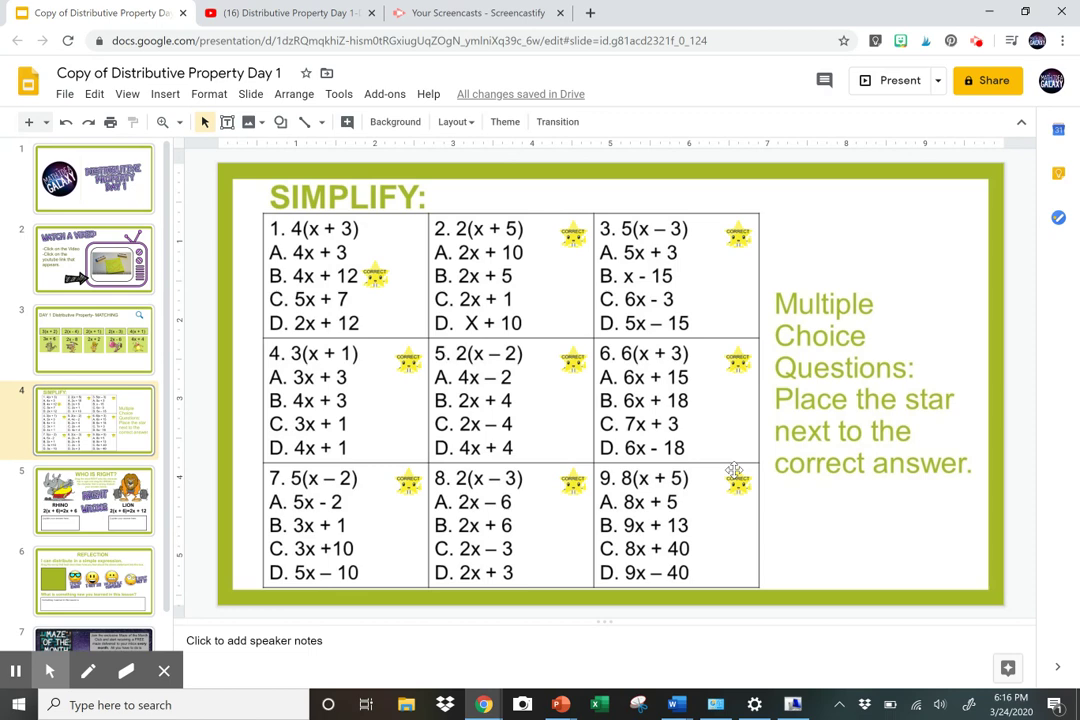
left_click(95, 515)
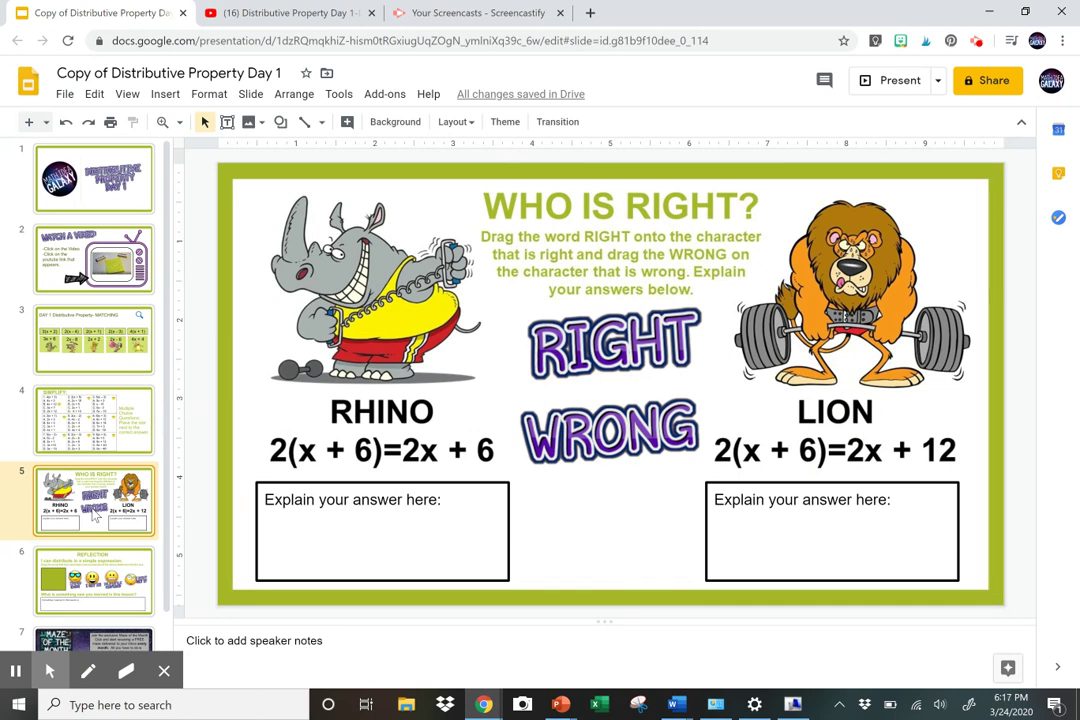
Label the Rhino WRONG and the Lion RIGHT
left_click_drag(570, 441, 327, 310)
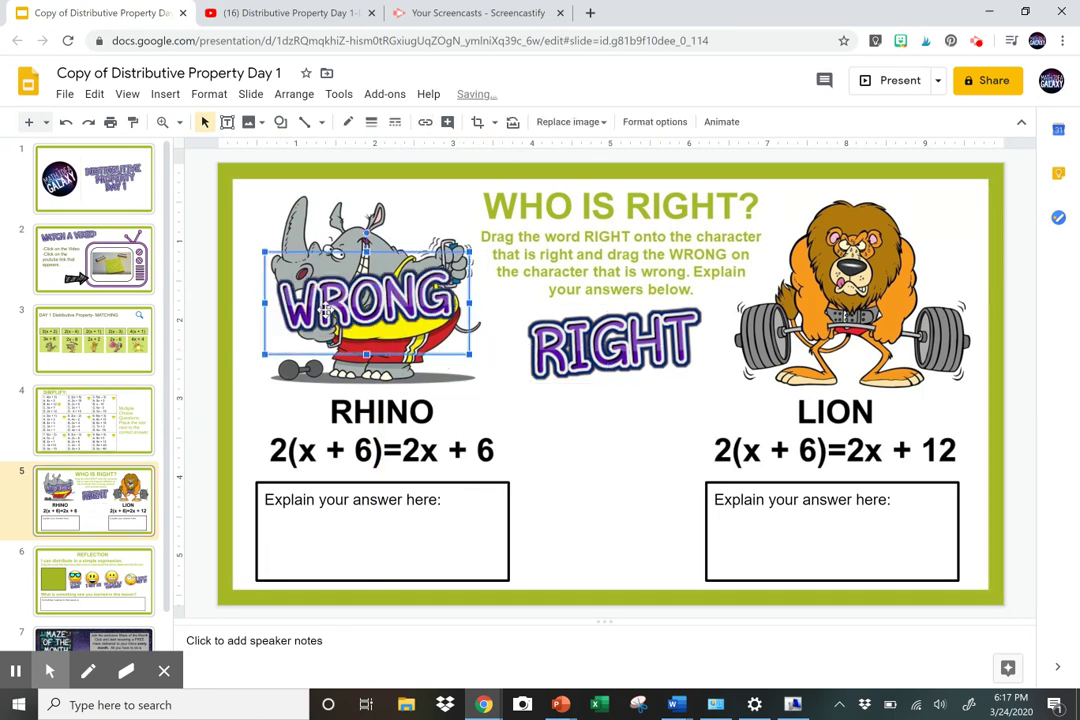
left_click_drag(625, 360, 855, 318)
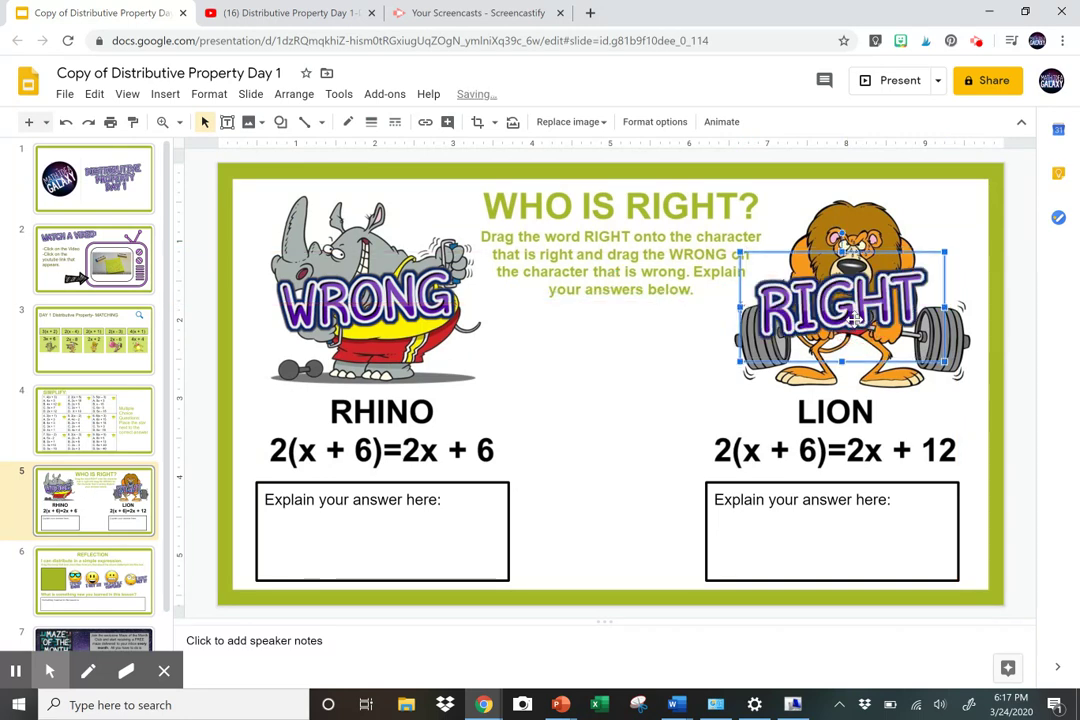
left_click(431, 503)
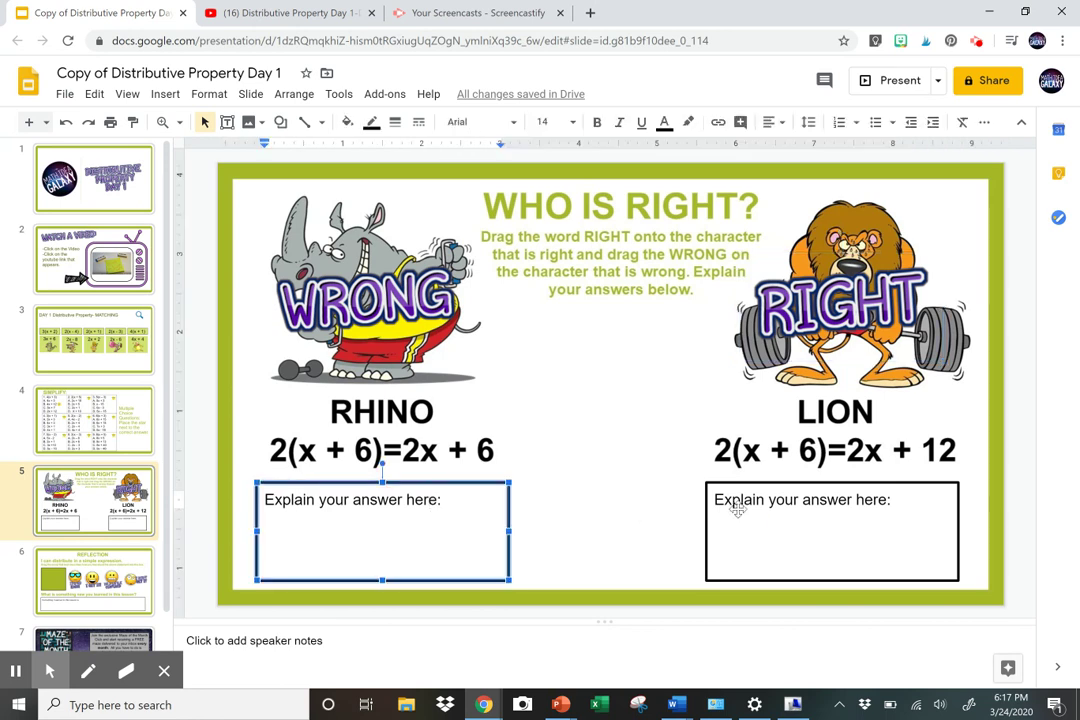
Explain that the Rhino forgot to multiply the 2 by all the terms on the inside
key("Return")
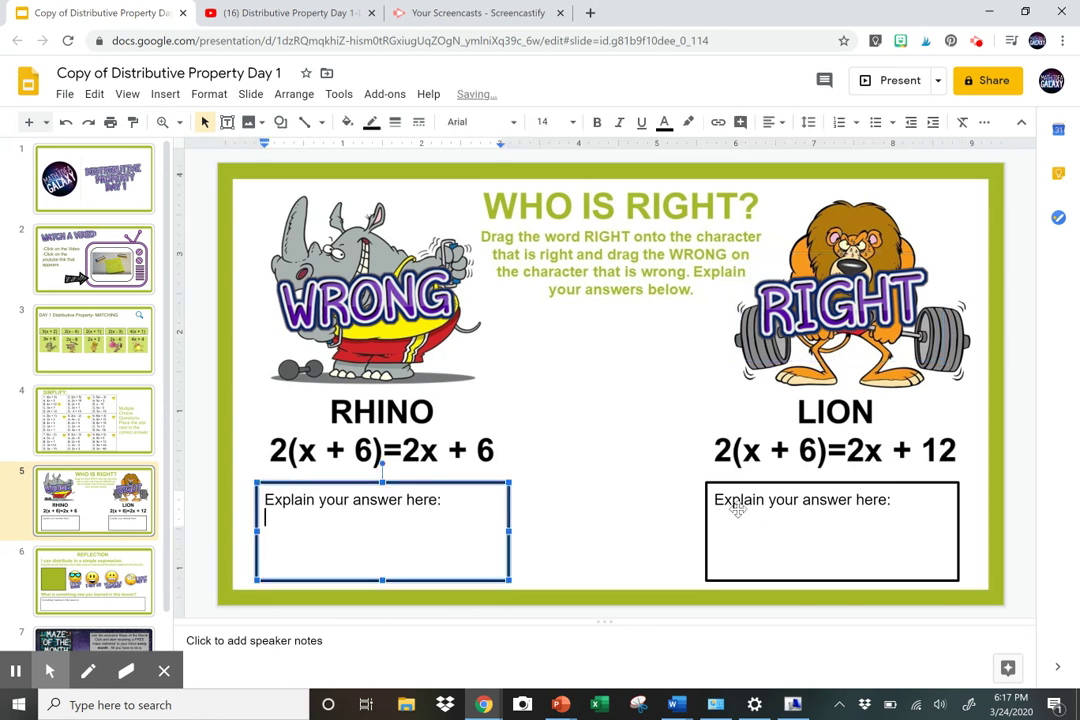
type("The Rhino forgot to multiply the")
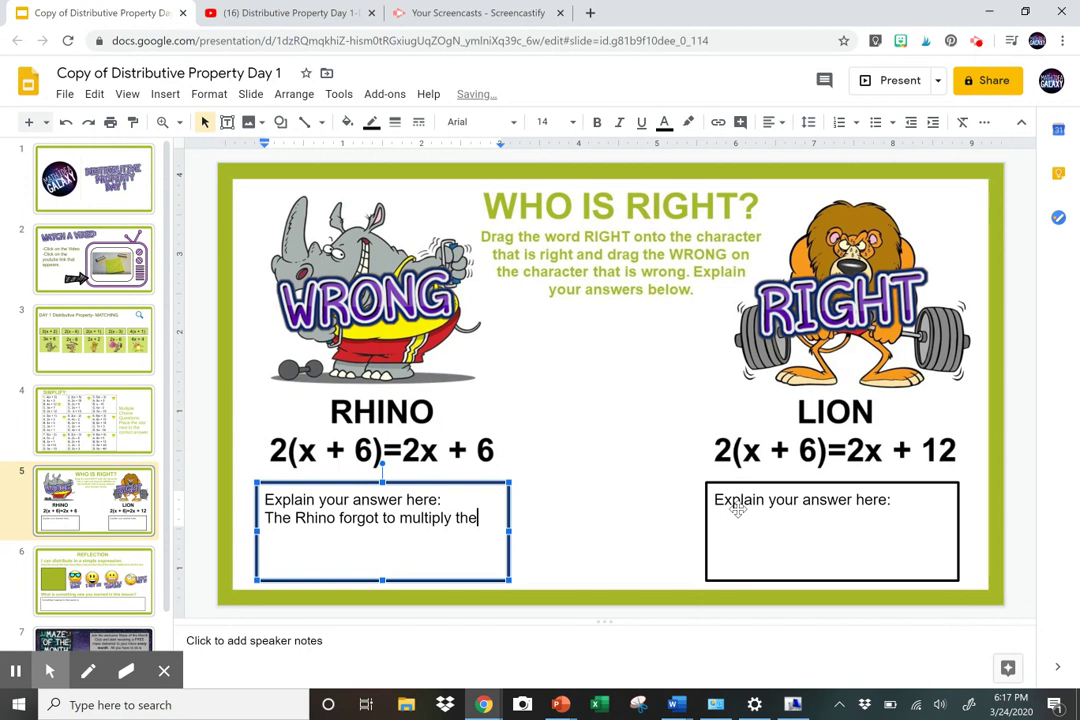
type(" 2 by all the terms in")
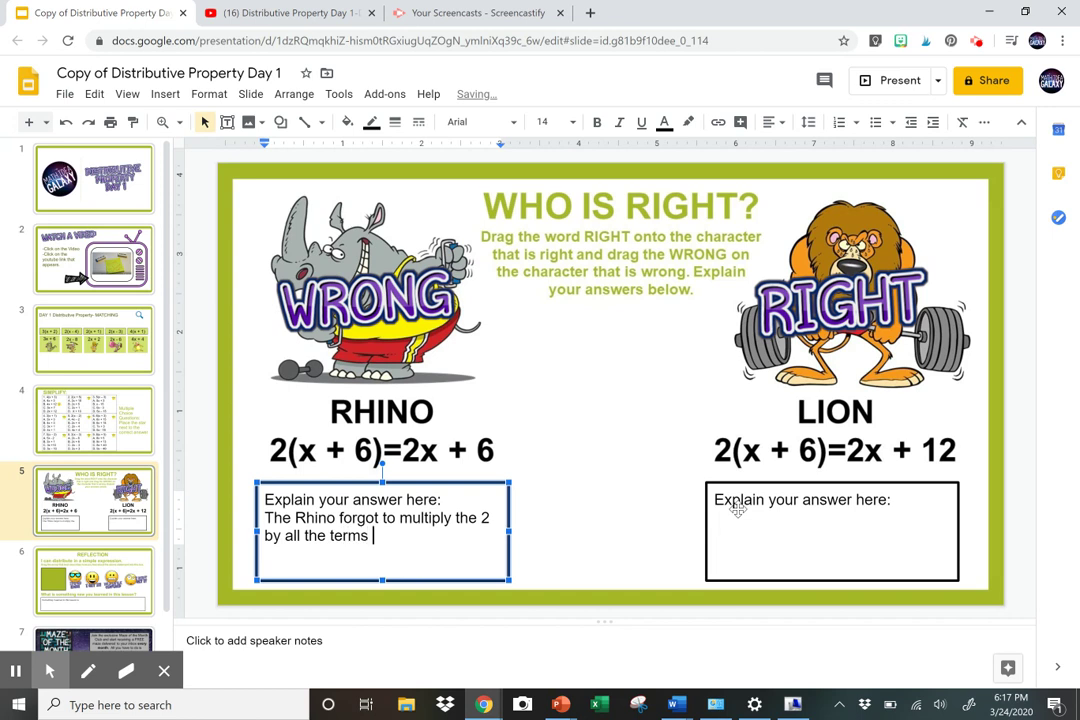
key("BackSpace")
key("BackSpace")
type("on the inside.")
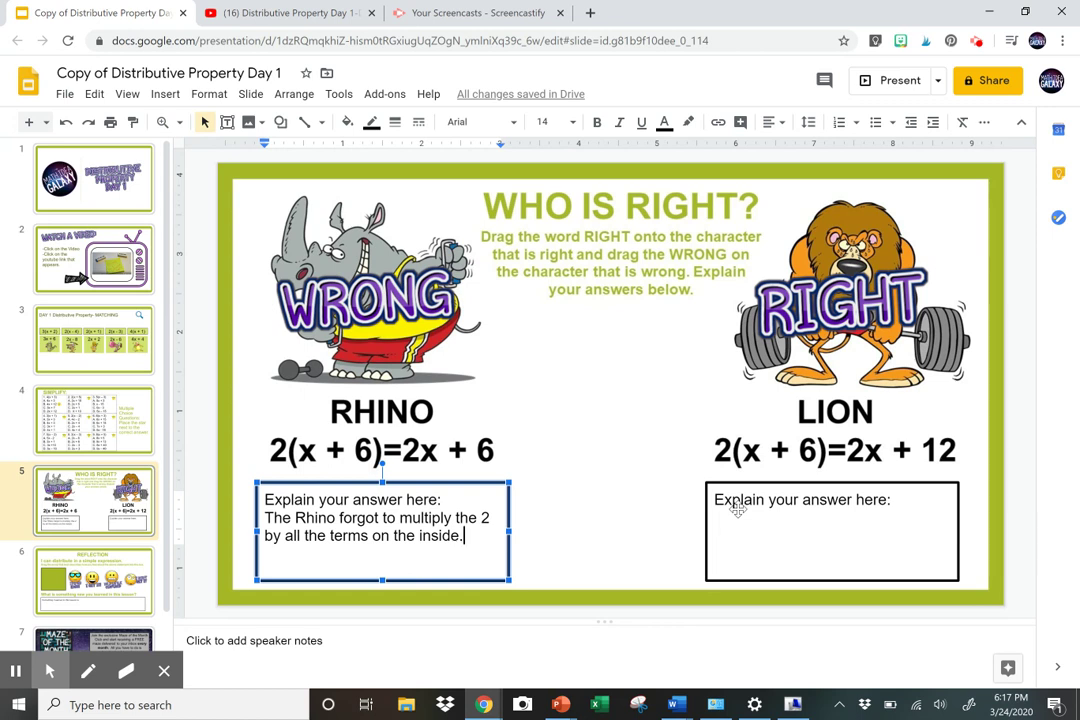
left_click(891, 500)
Write that the Lion multiplied all inside terms by the number on the outside
key("Return")
type("The lion")
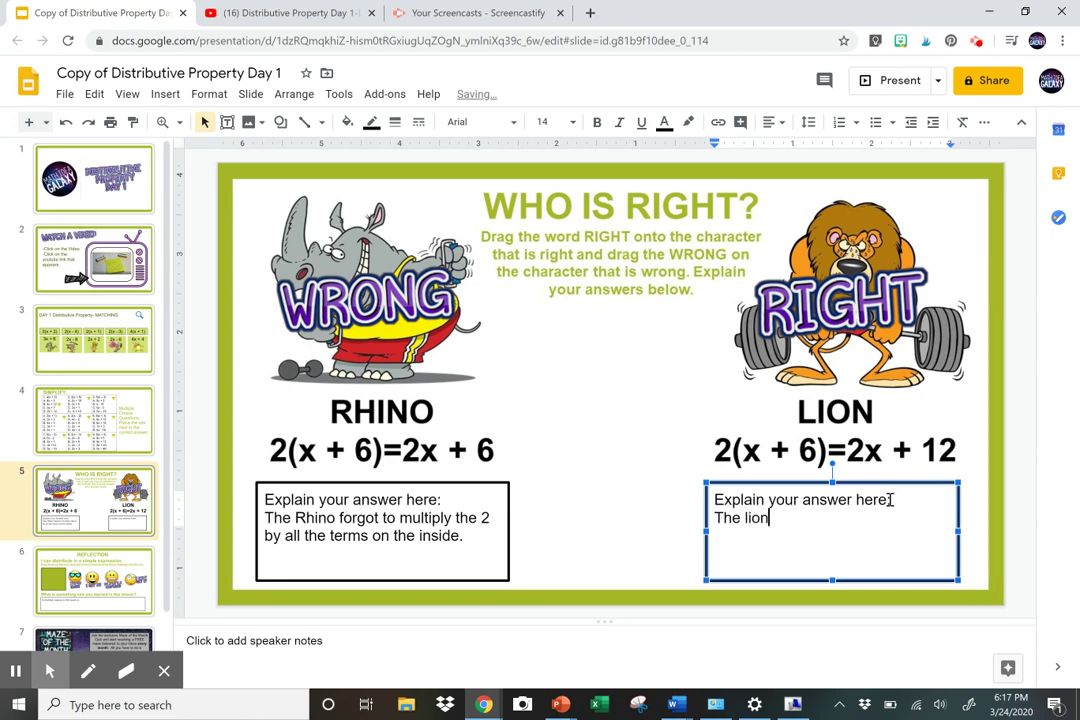
type(" remembered to ")
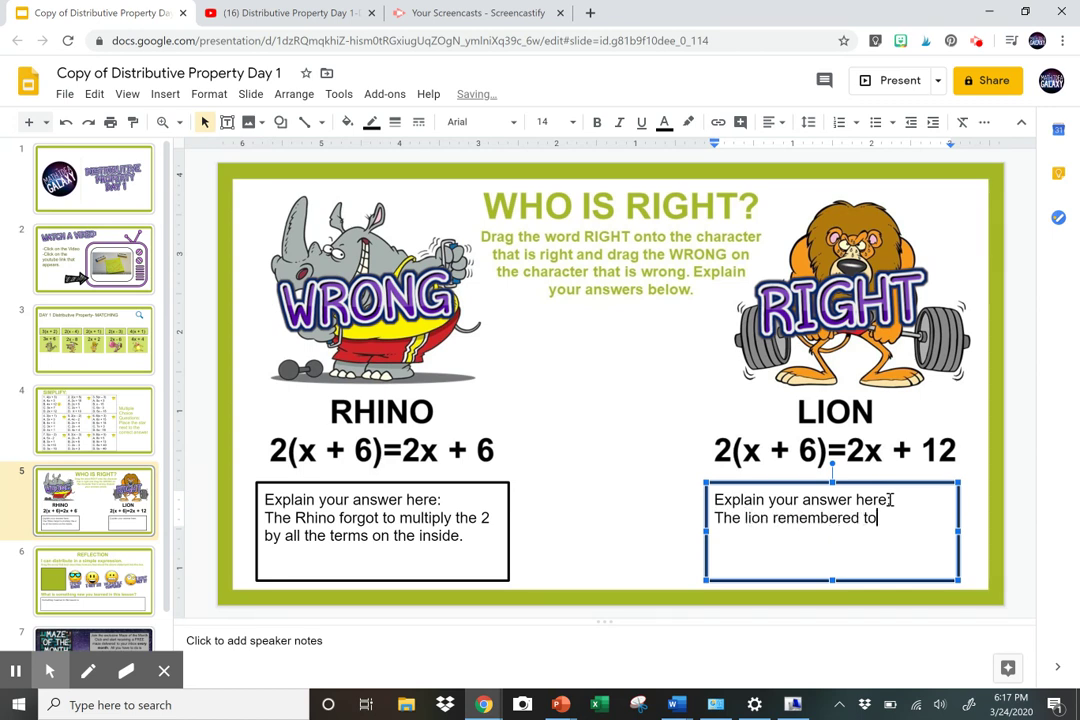
type("multiply all of ")
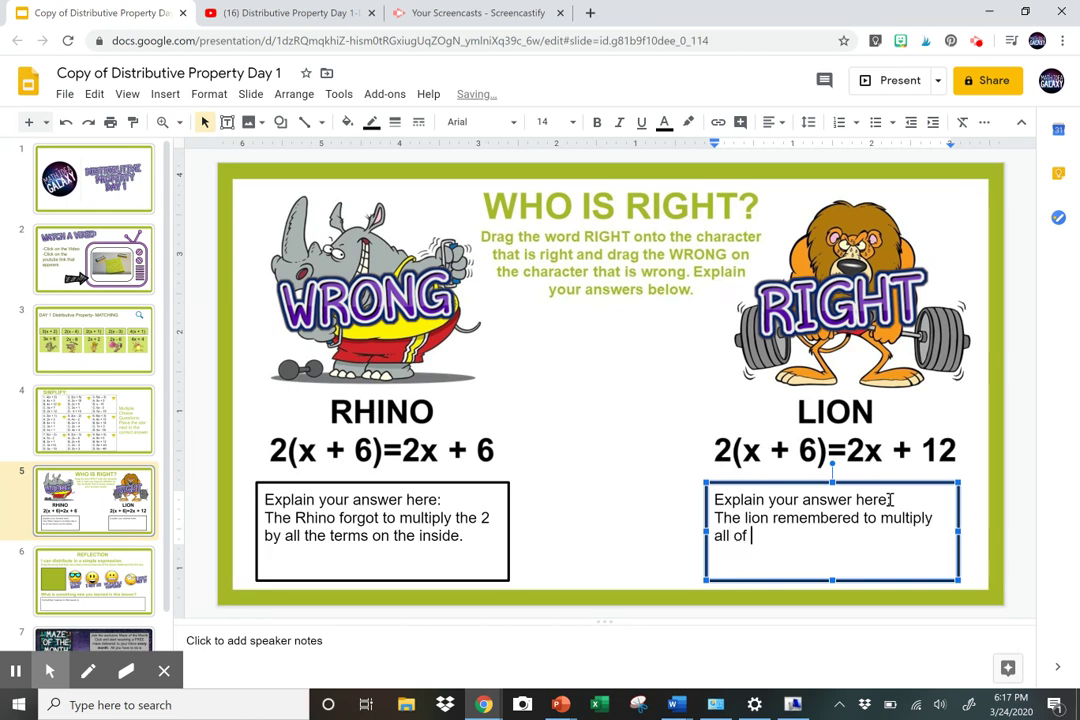
type("the terms on the in")
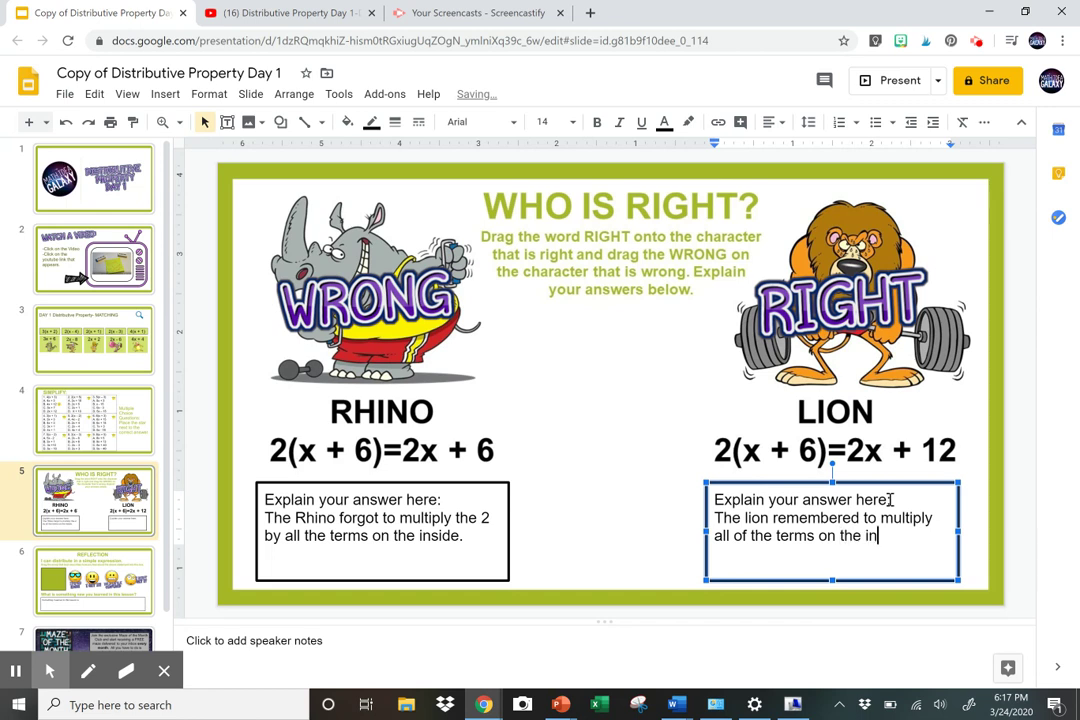
type("side by the ")
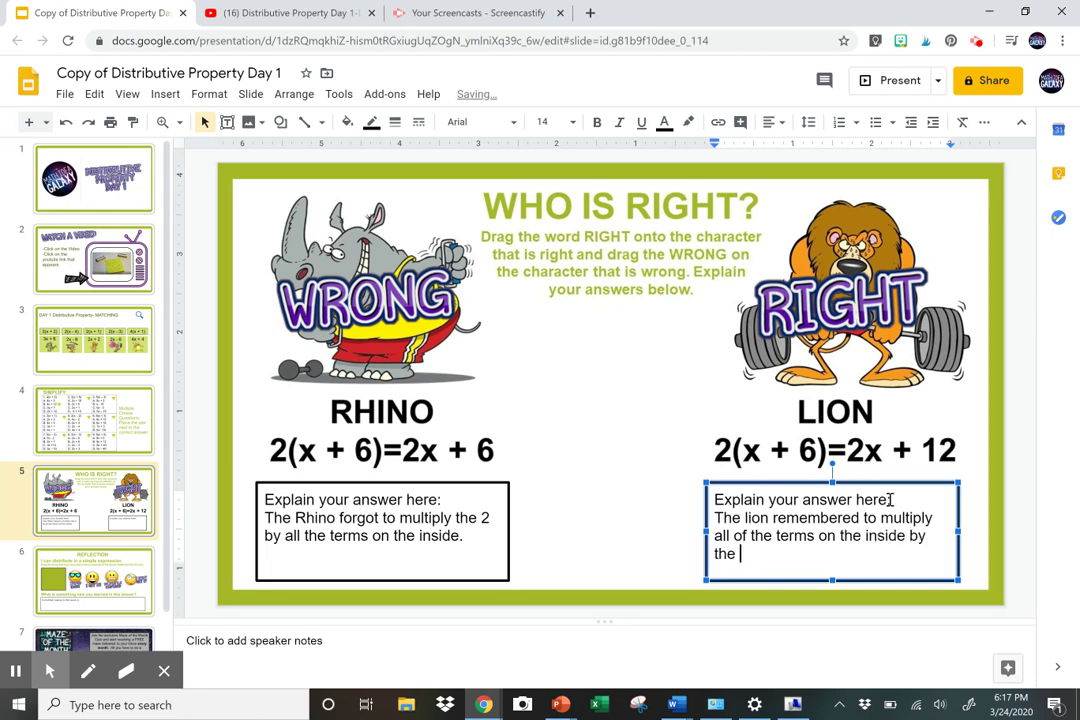
type("number on the outside.")
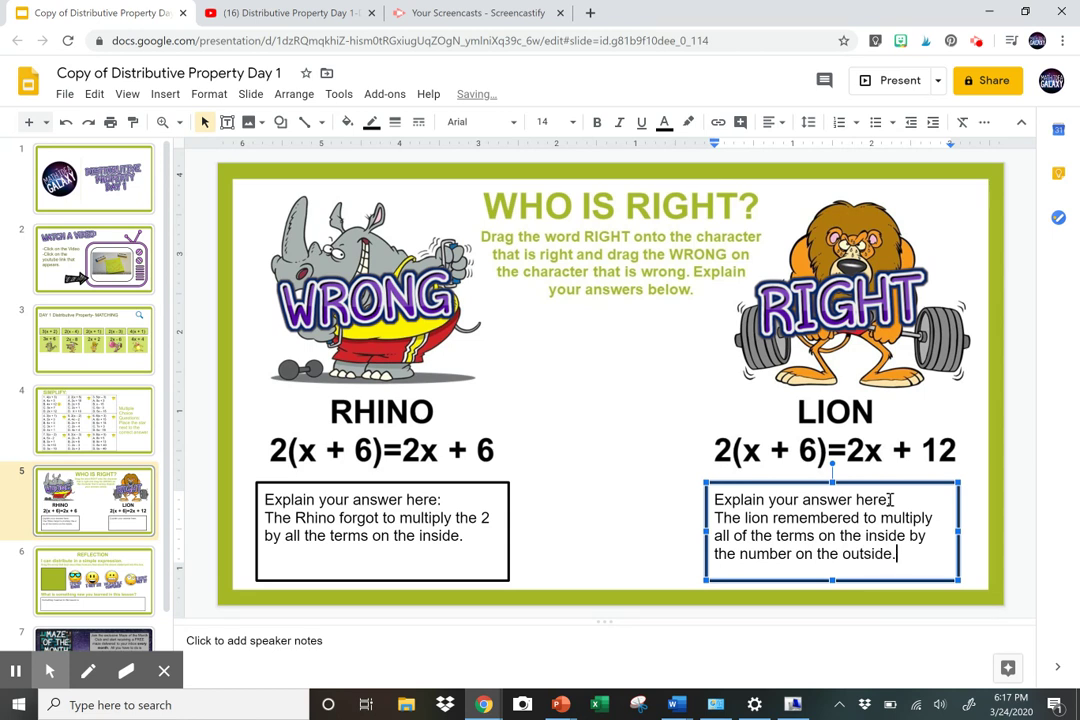
left_click(617, 434)
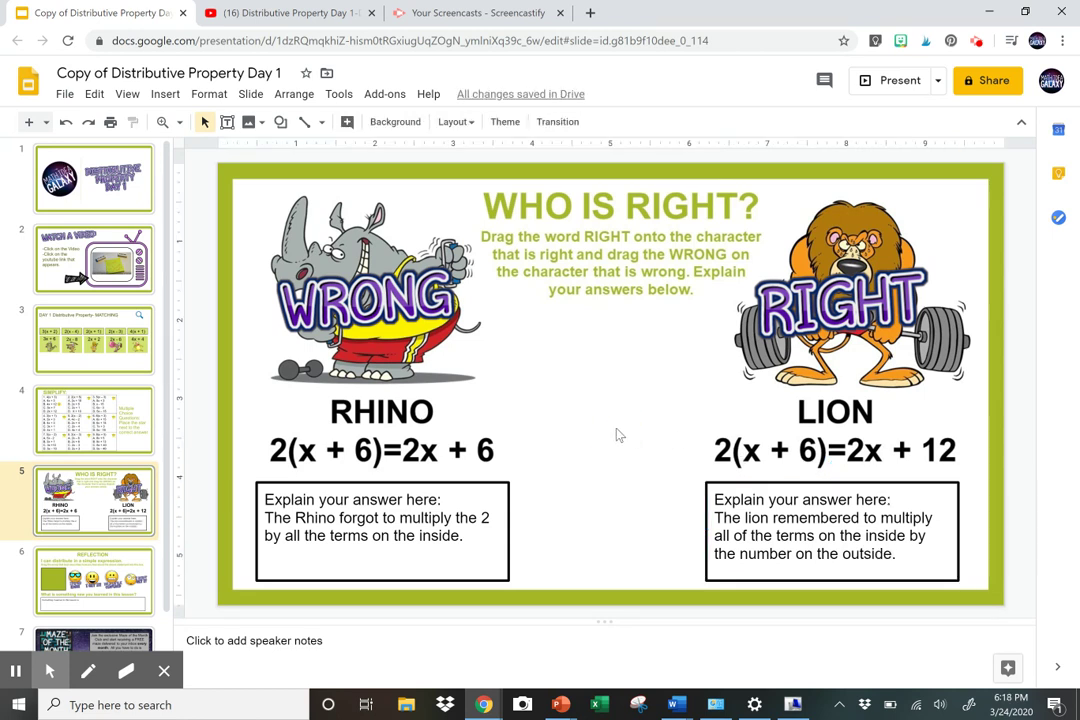
Open the REFLECTION slide (slide 6) from the filmstrip
left_click(98, 597)
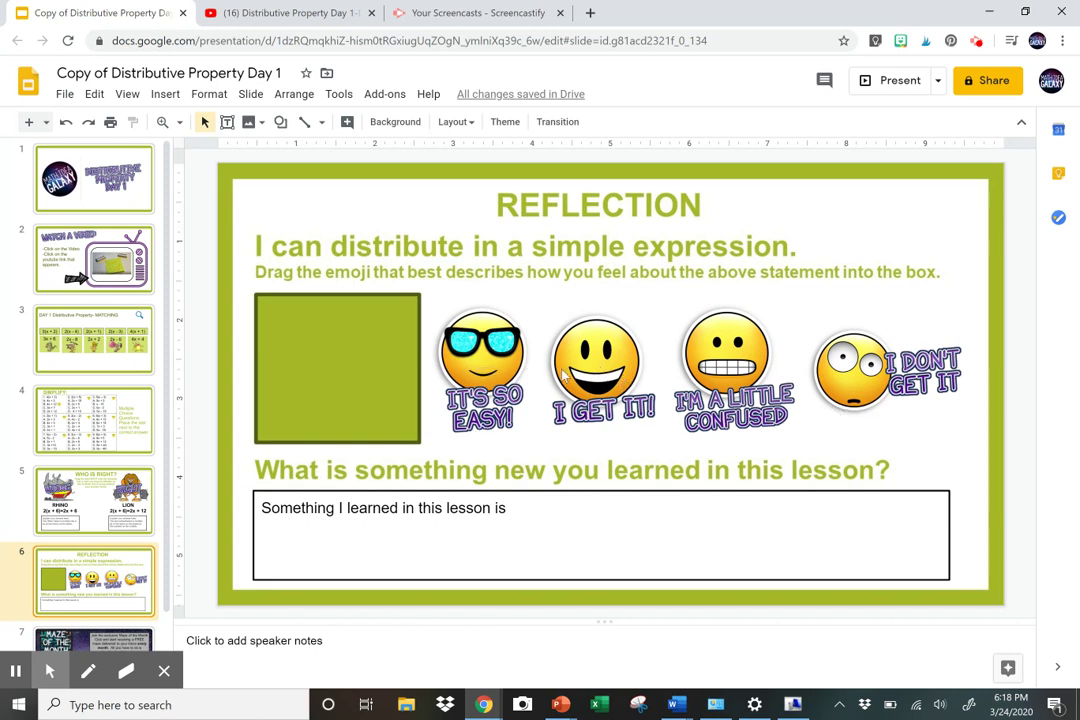
Put the I GET IT! emoji in the green box and note that all parentheses terms get multiplied
left_click_drag(579, 367, 318, 363)
left_click(553, 468)
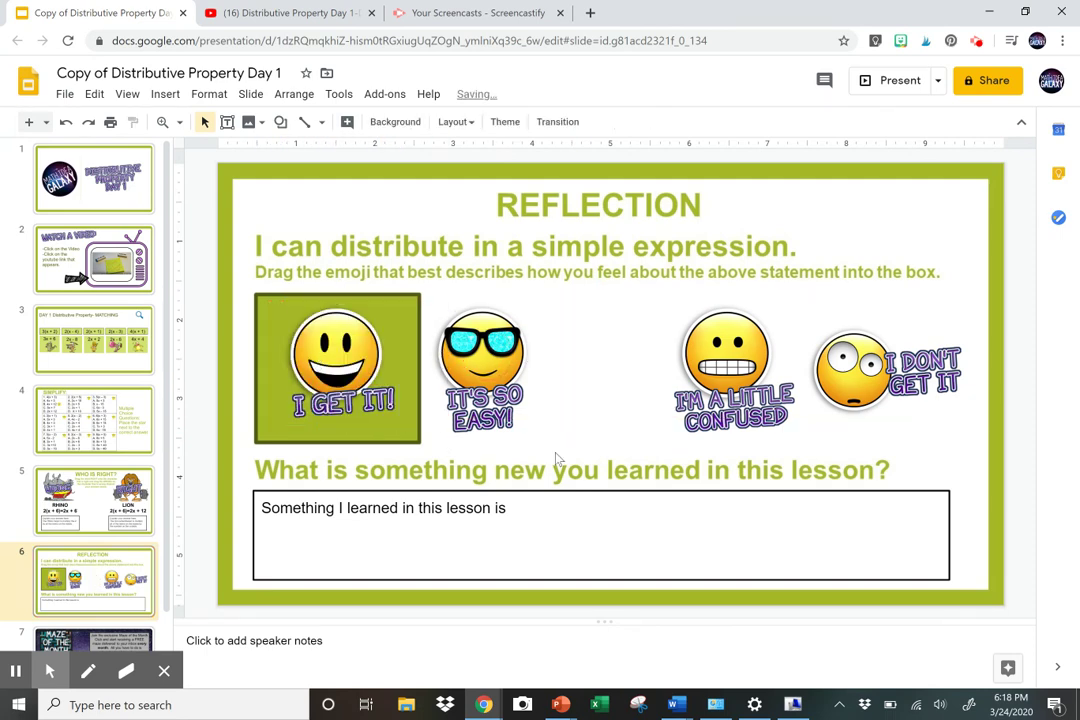
left_click(497, 508)
key("Right")
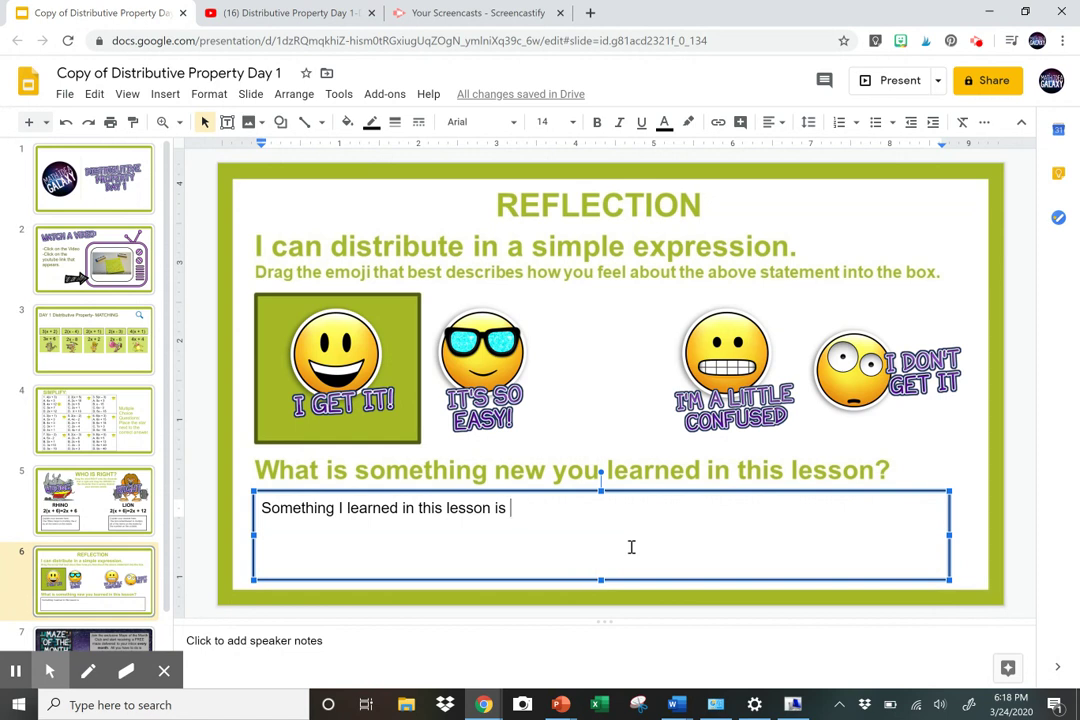
type("that ")
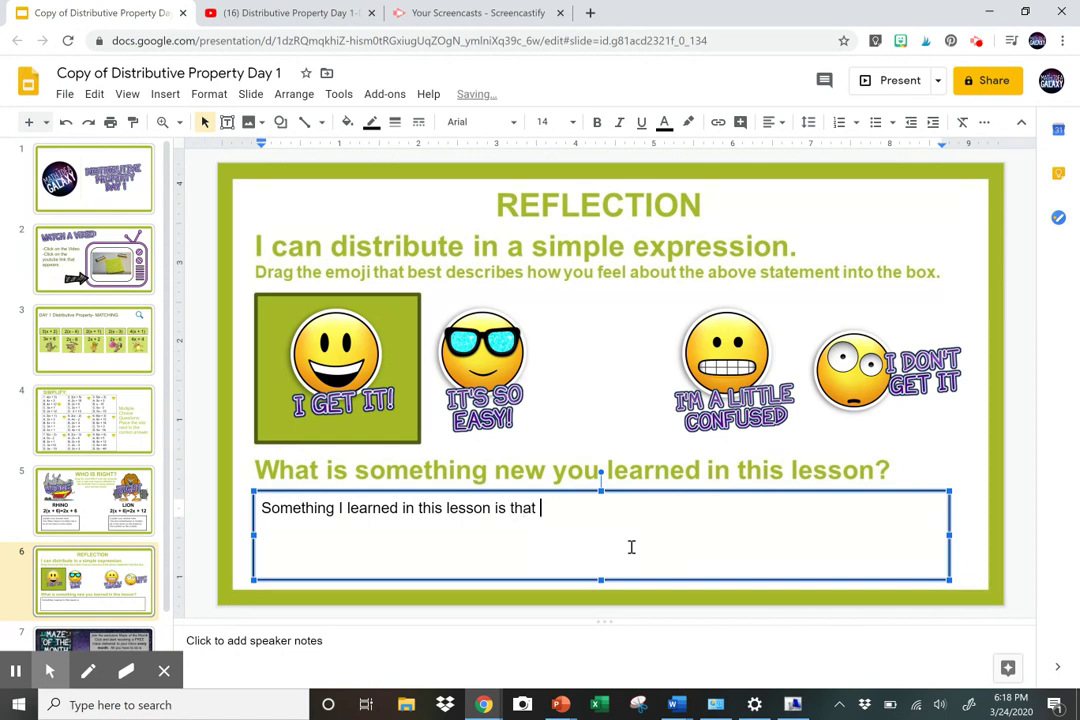
type("you have to multiply ")
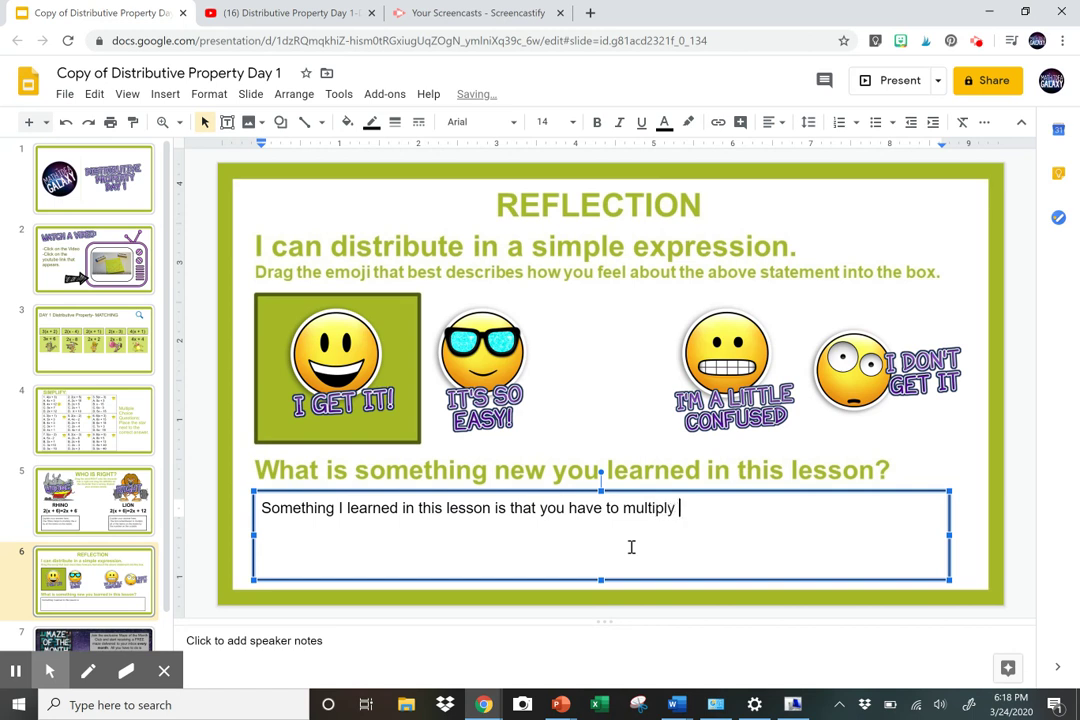
type("all of the terms on the in")
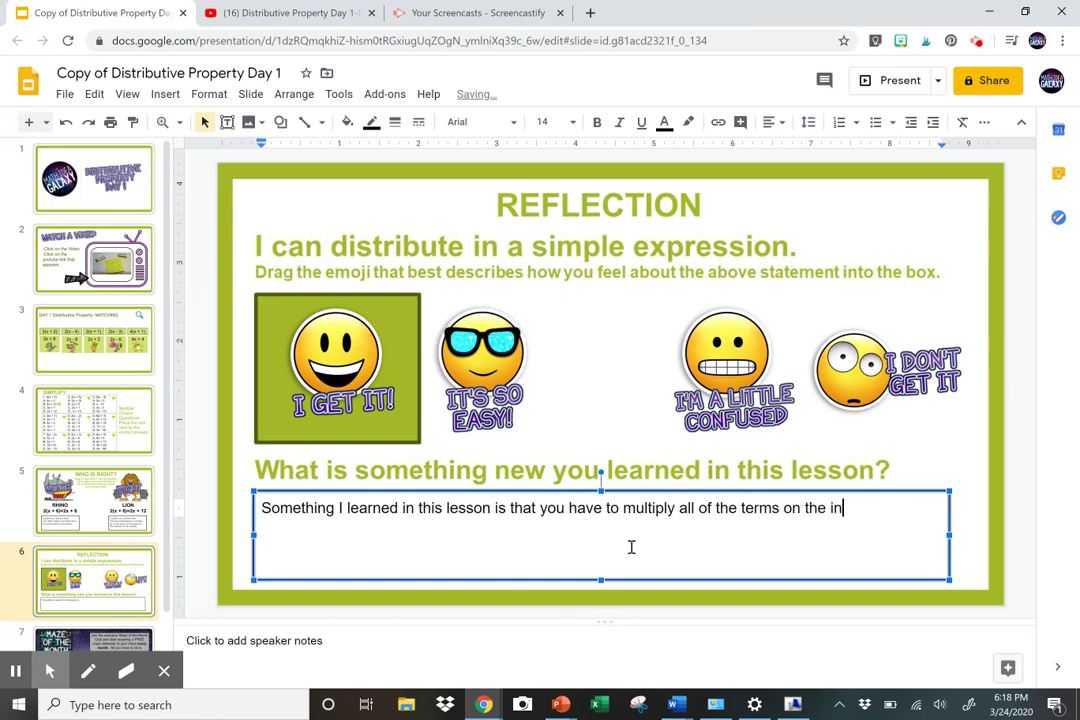
type("side of the pare")
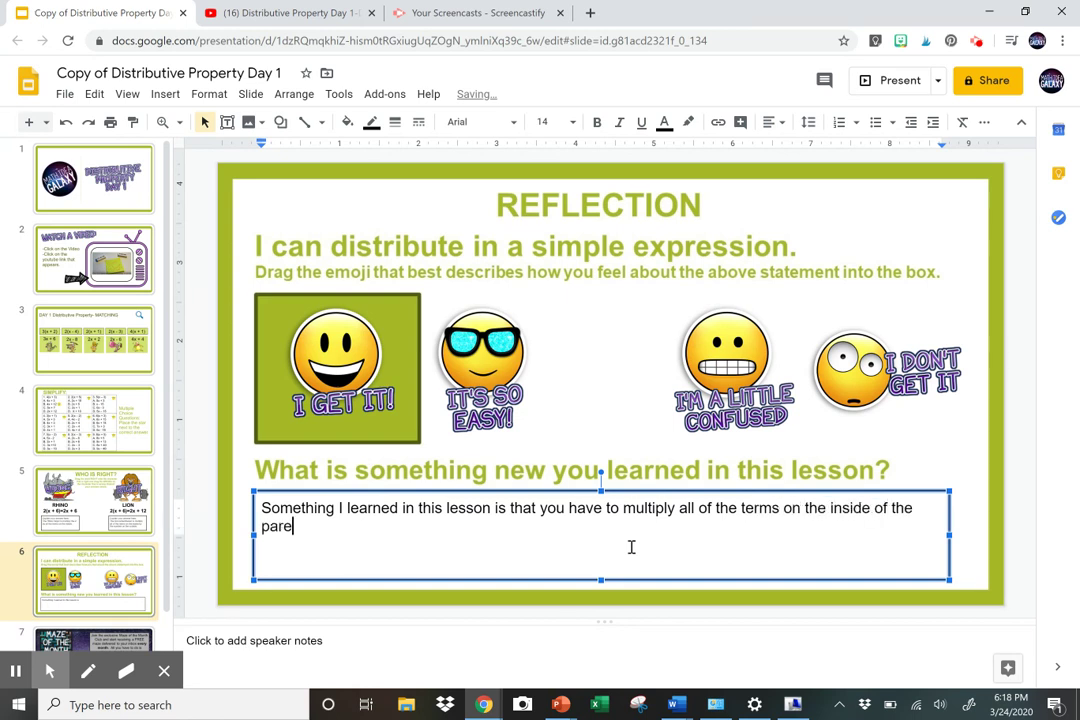
type("ntheses by t")
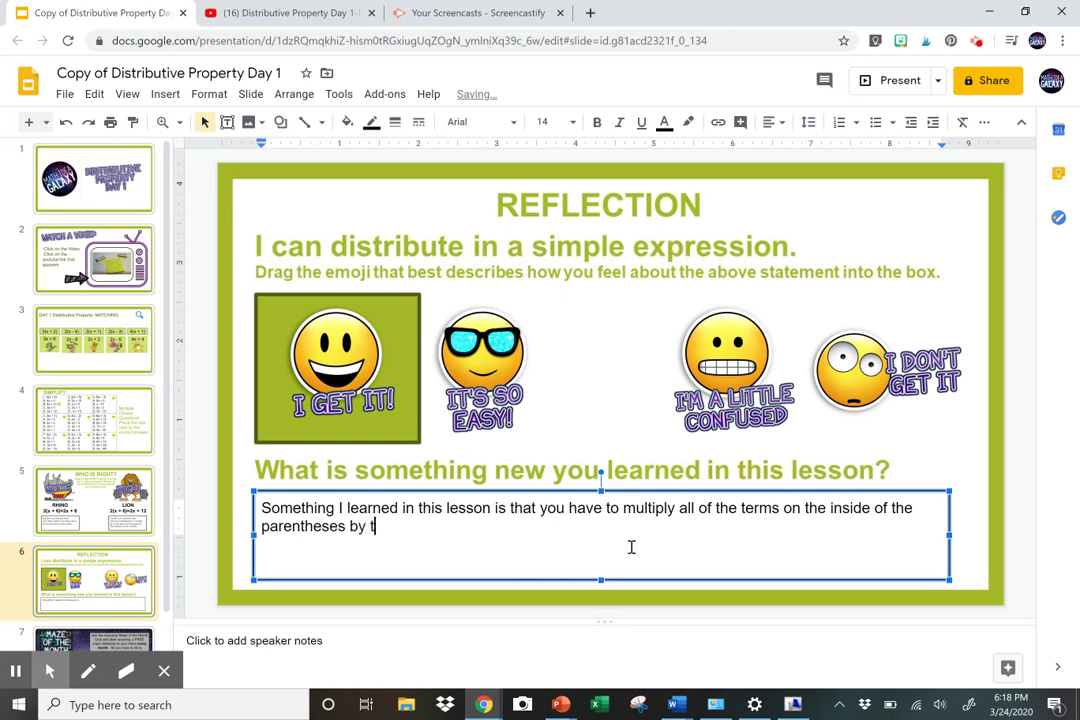
type("he number on ")
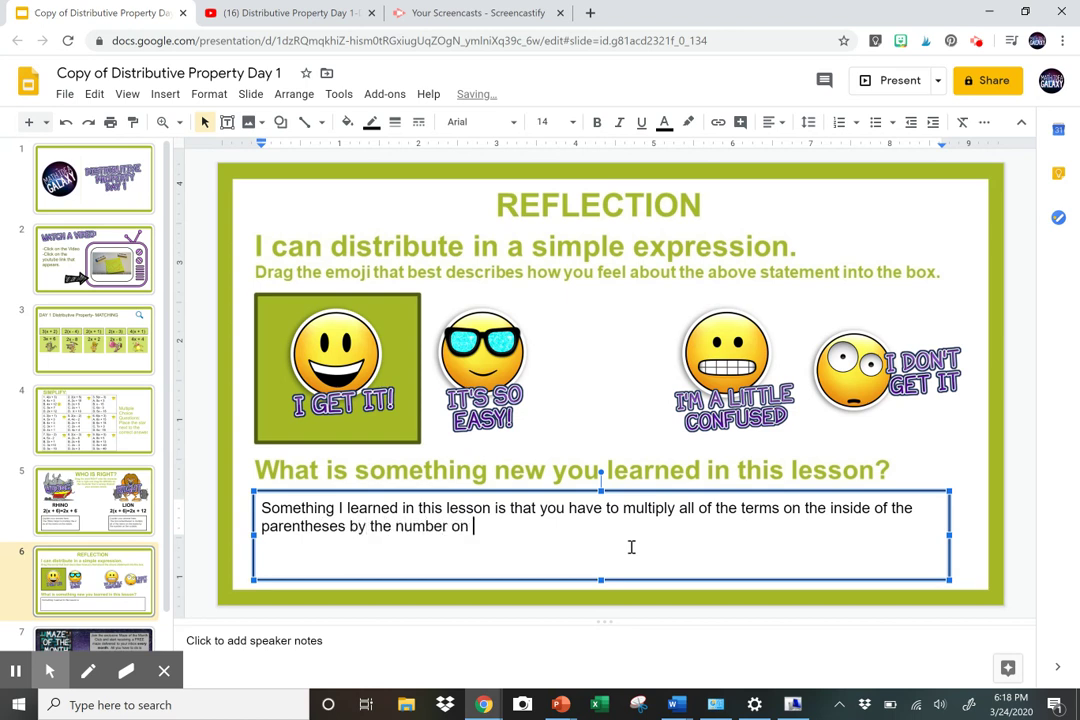
type("the outside")
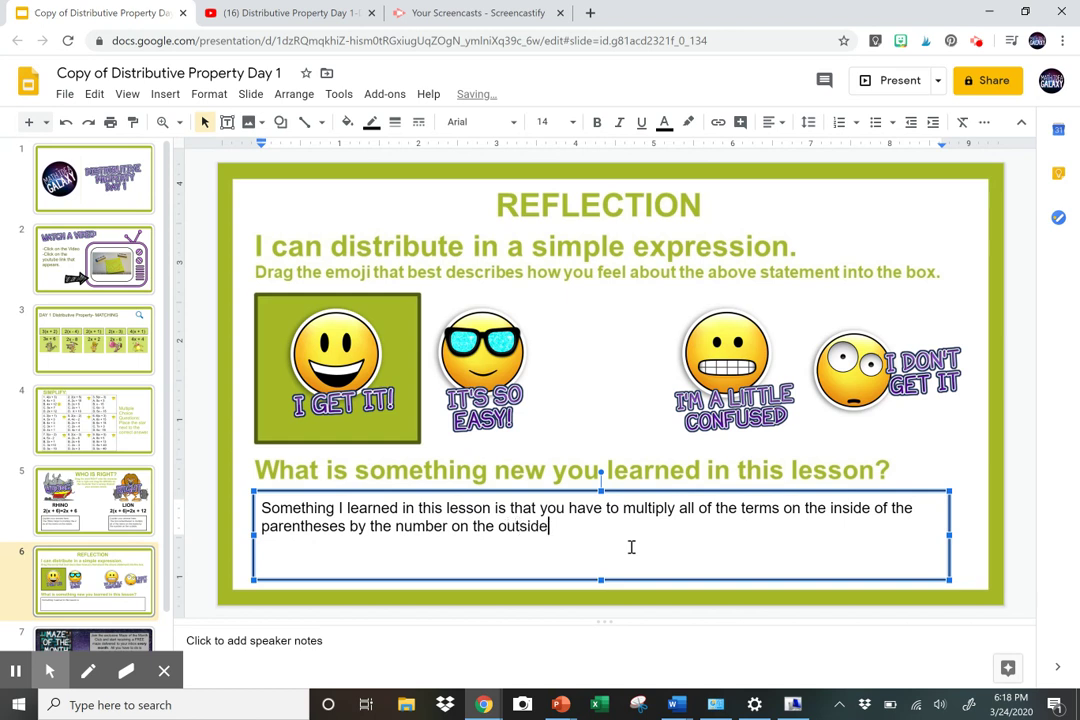
type(".")
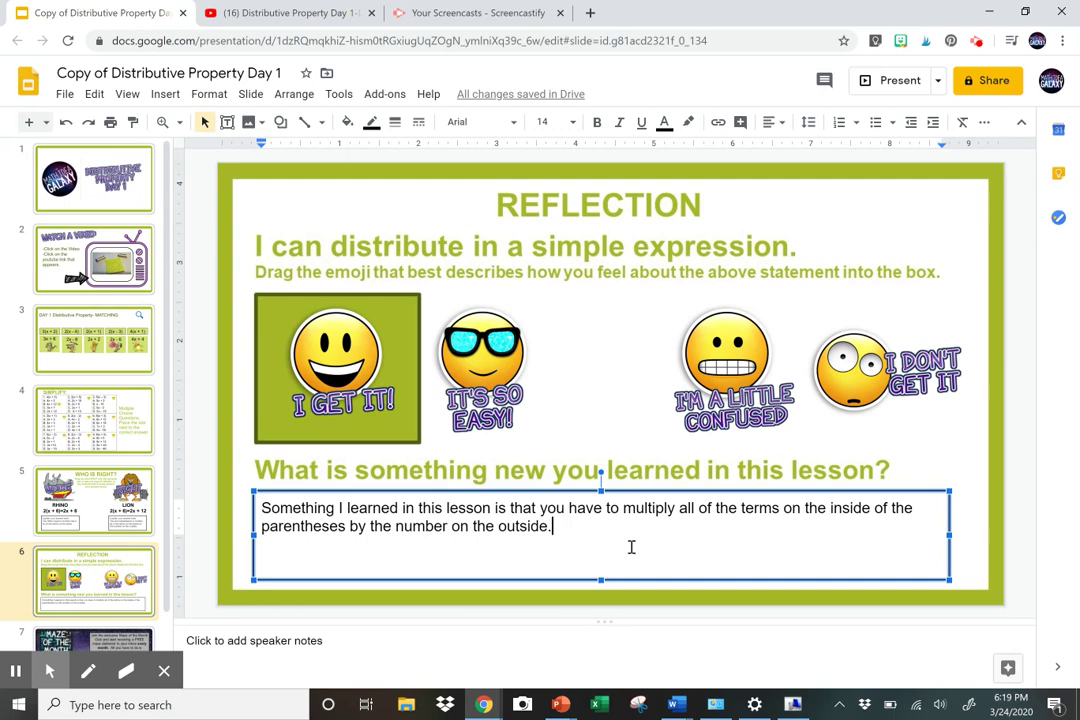
left_click(128, 588)
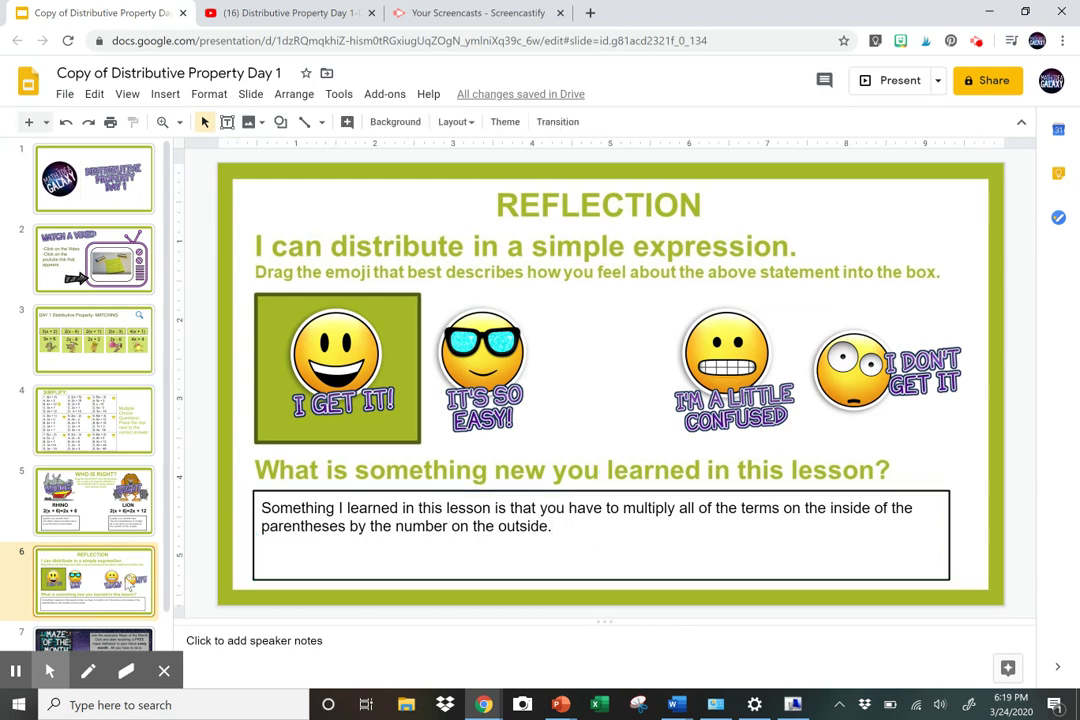
key("Down")
key("Up")
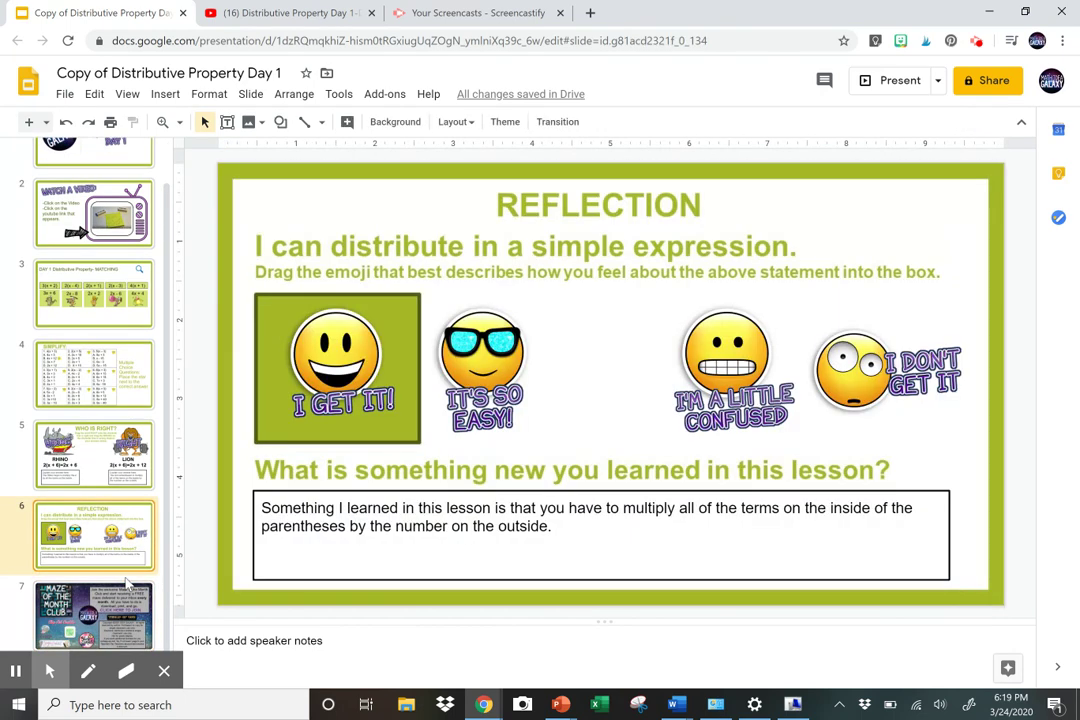